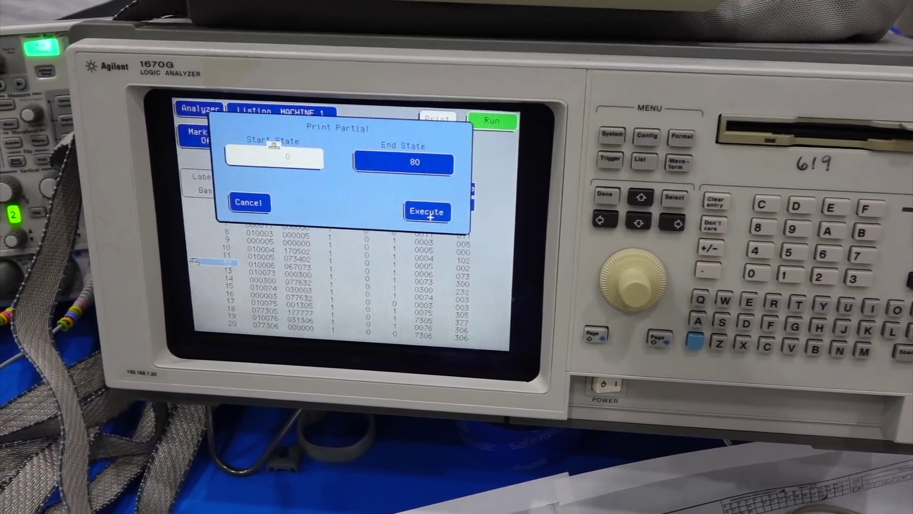
- Print the partial listing covering states 0 through 80
click(419, 214)
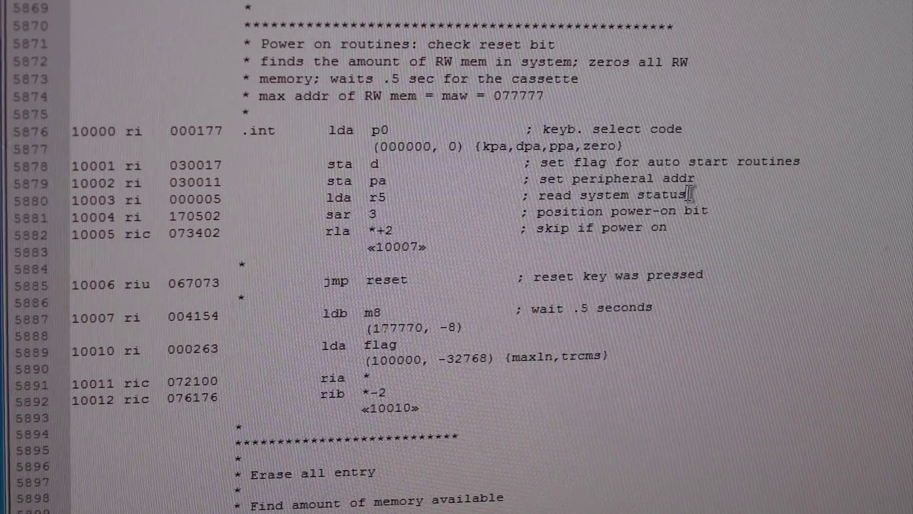
mouse_move(666, 194)
mouse_down()
mouse_move(532, 180)
mouse_move(518, 196)
mouse_up()
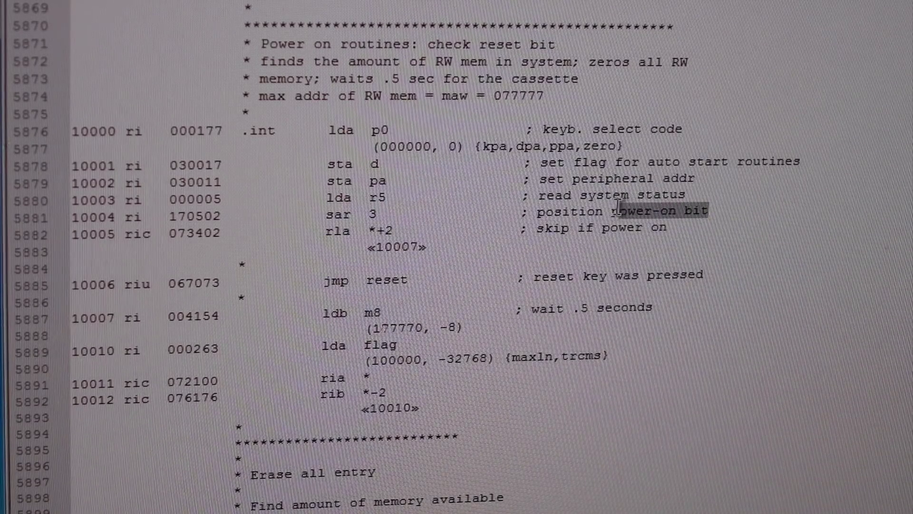
click(677, 227)
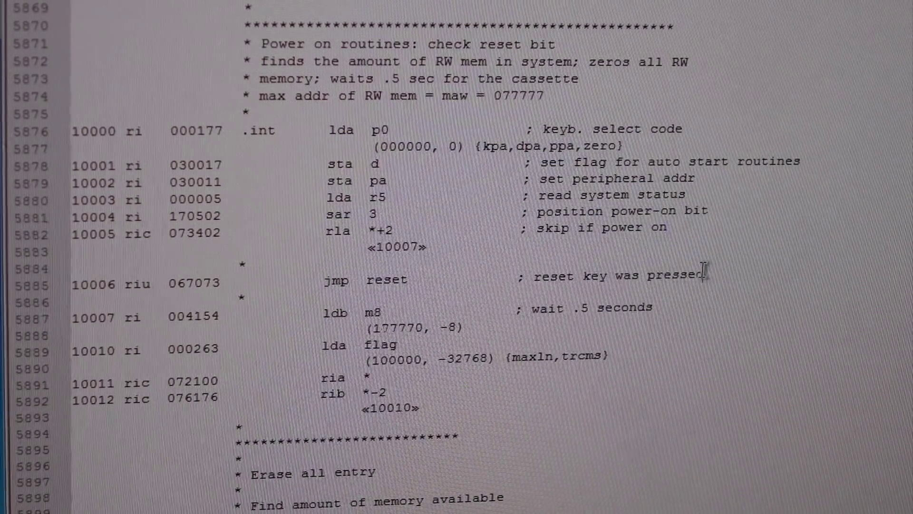
drag(705, 271, 582, 271)
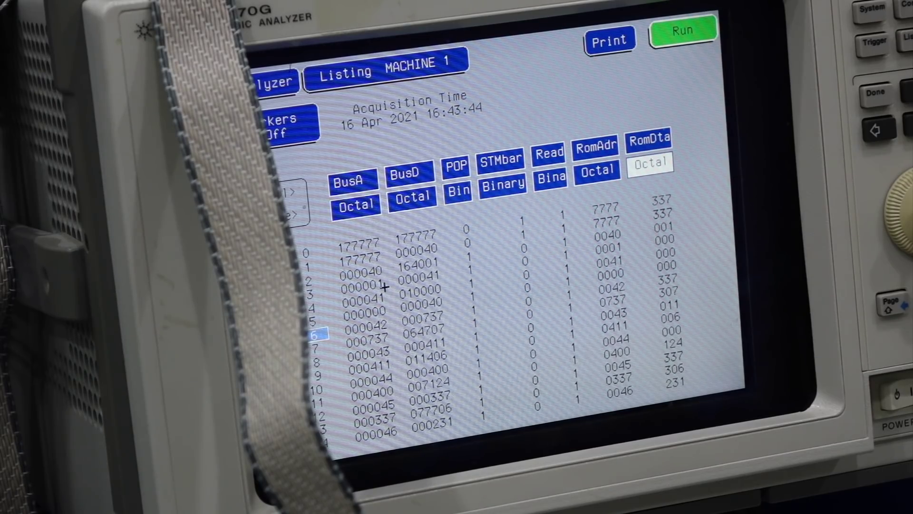
- Switch the RomDta column to binary format to read the ROM data bits
click(650, 163)
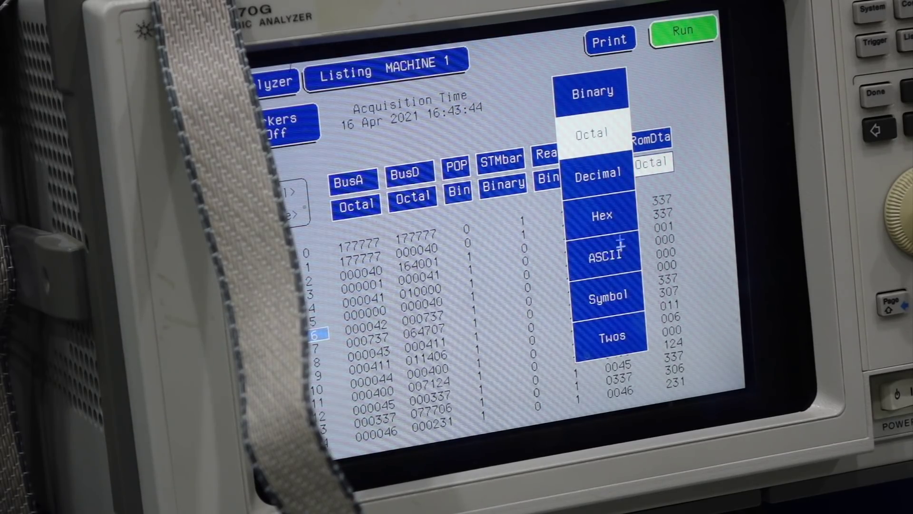
click(589, 100)
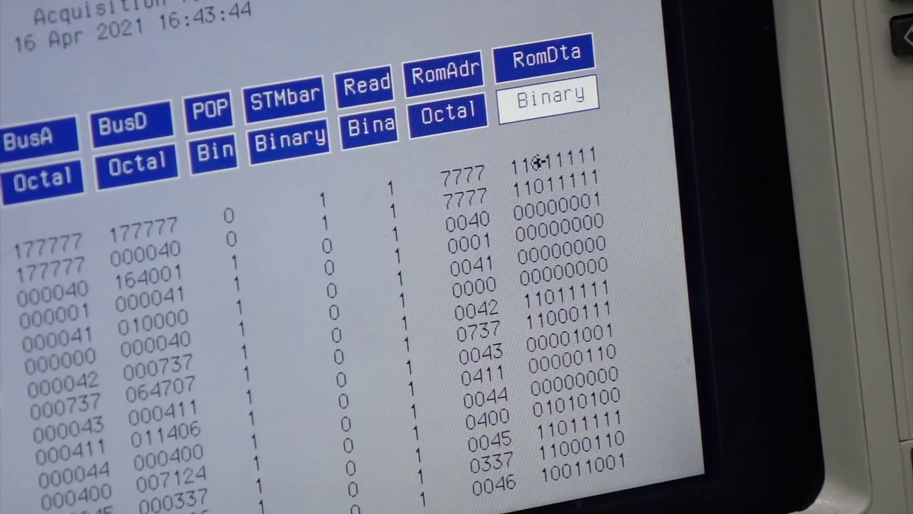
scroll(555, 157, down, 2)
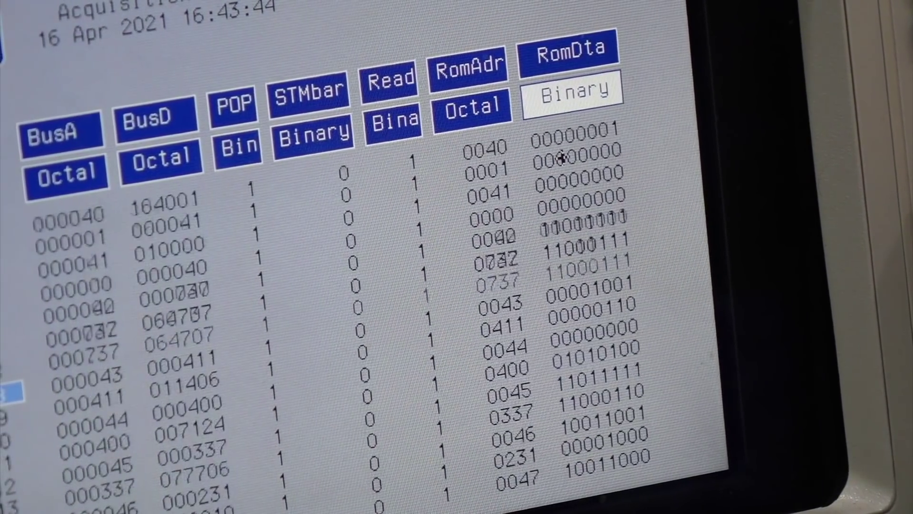
scroll(554, 157, down, 4)
scroll(554, 157, down, 5)
scroll(563, 160, down, 1)
scroll(564, 160, down, 5)
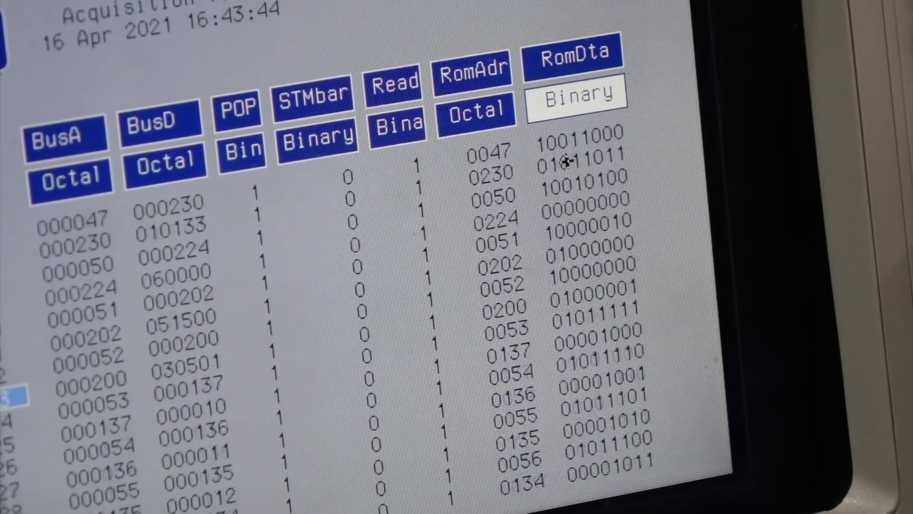
scroll(564, 160, down, 4)
scroll(566, 164, down, 2)
scroll(566, 163, down, 1)
scroll(566, 164, down, 5)
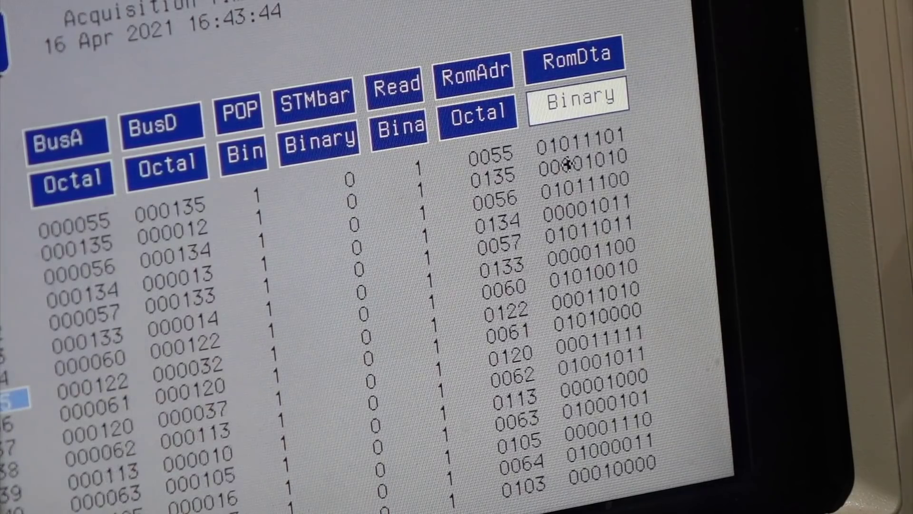
scroll(566, 163, down, 3)
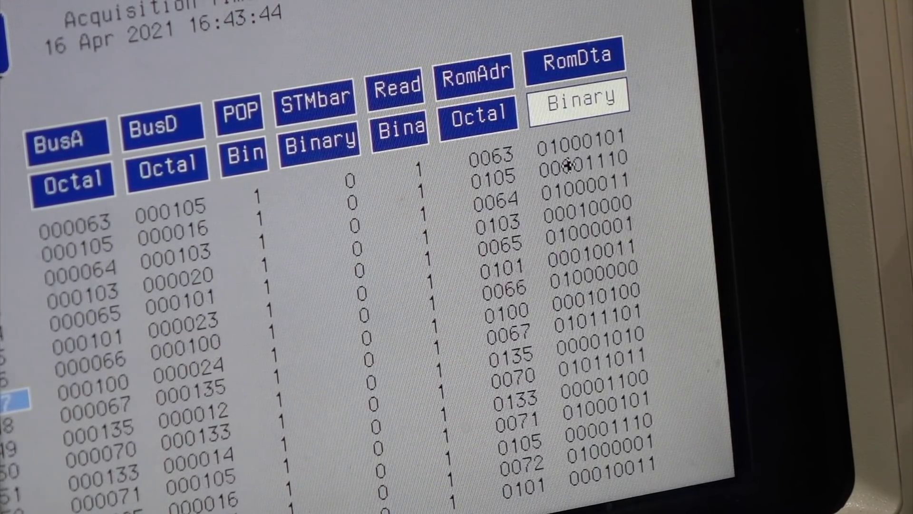
scroll(567, 165, down, 4)
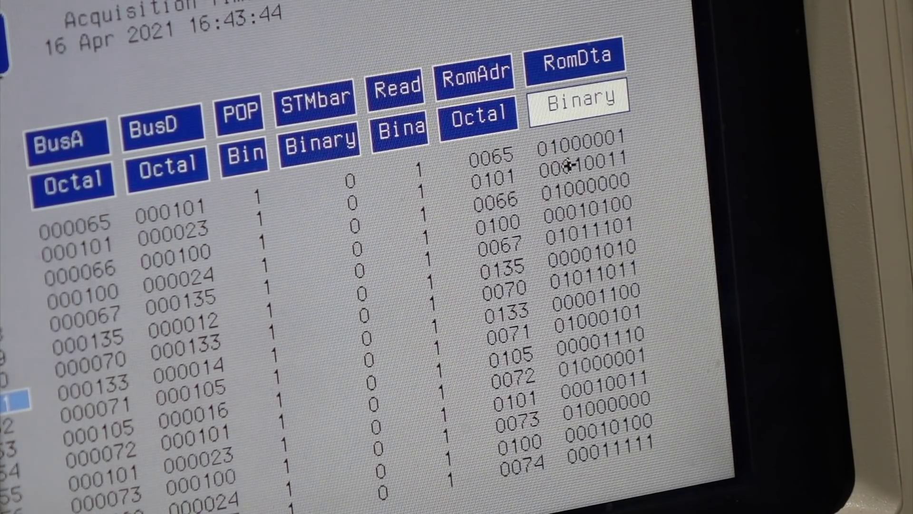